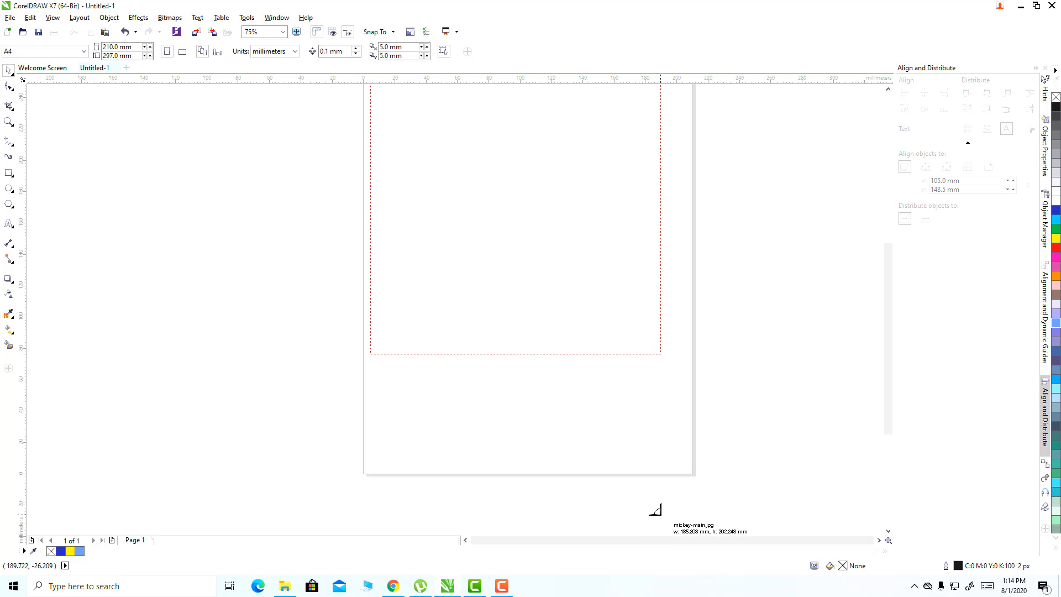
- Select the imported Mickey Mouse bitmap on the page and start an Outline Trace of it as Line Art
drag(883, 288, 883, 215)
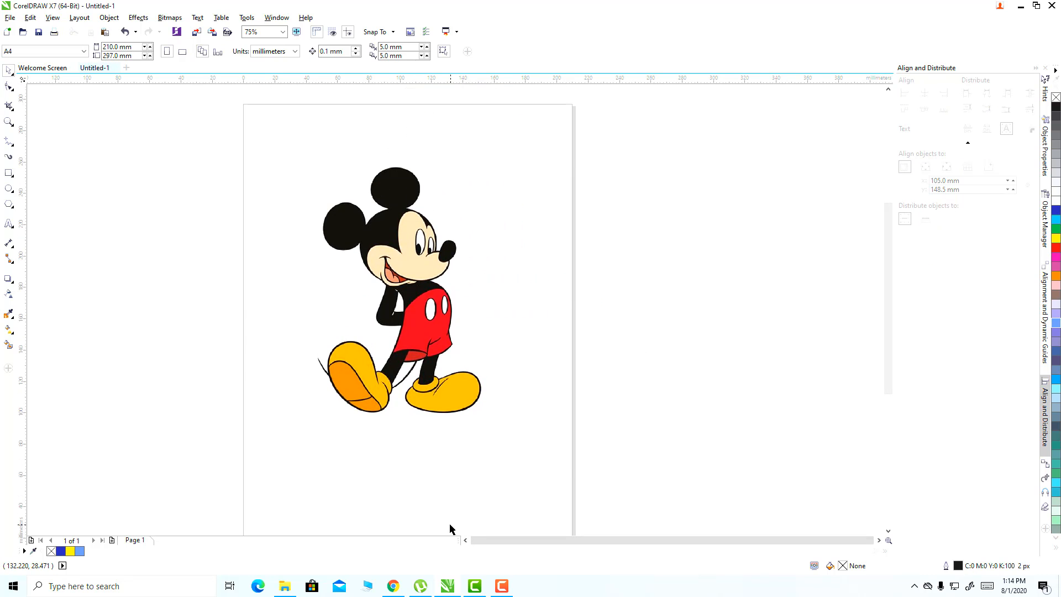
click(467, 540)
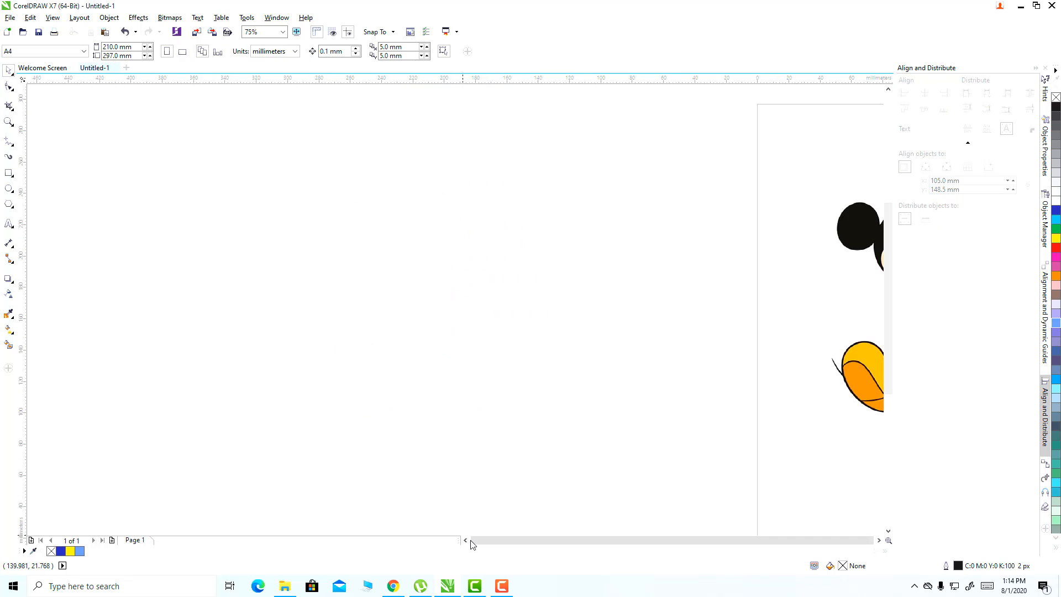
click(879, 540)
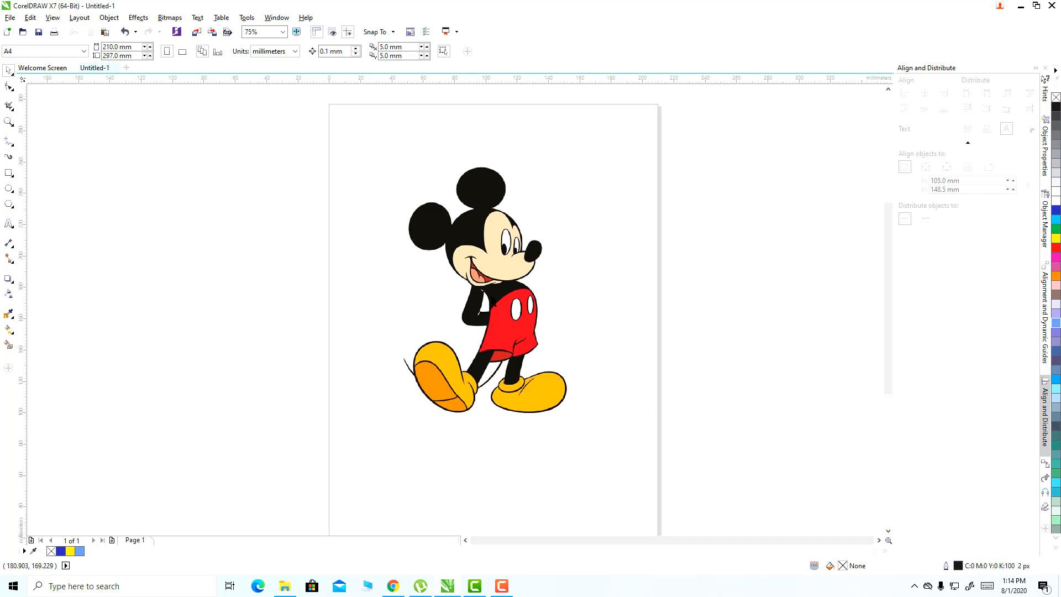
click(517, 167)
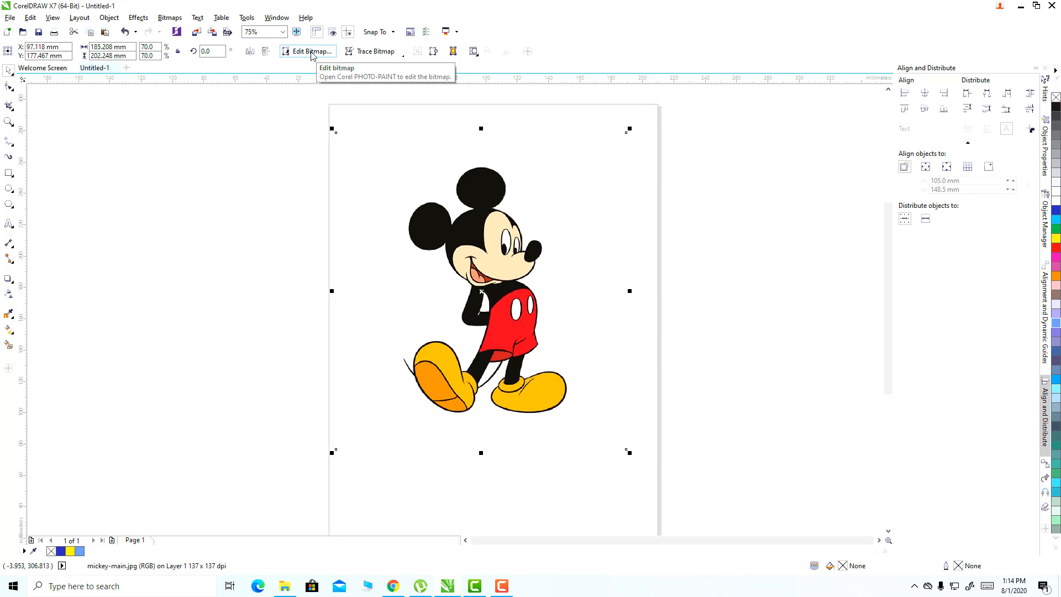
click(311, 51)
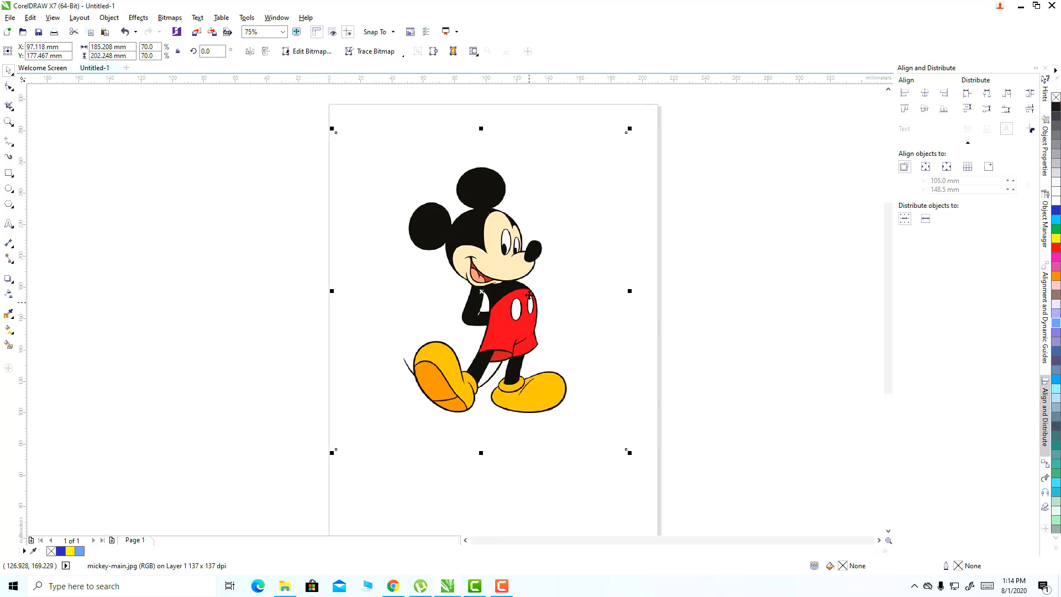
click(110, 18)
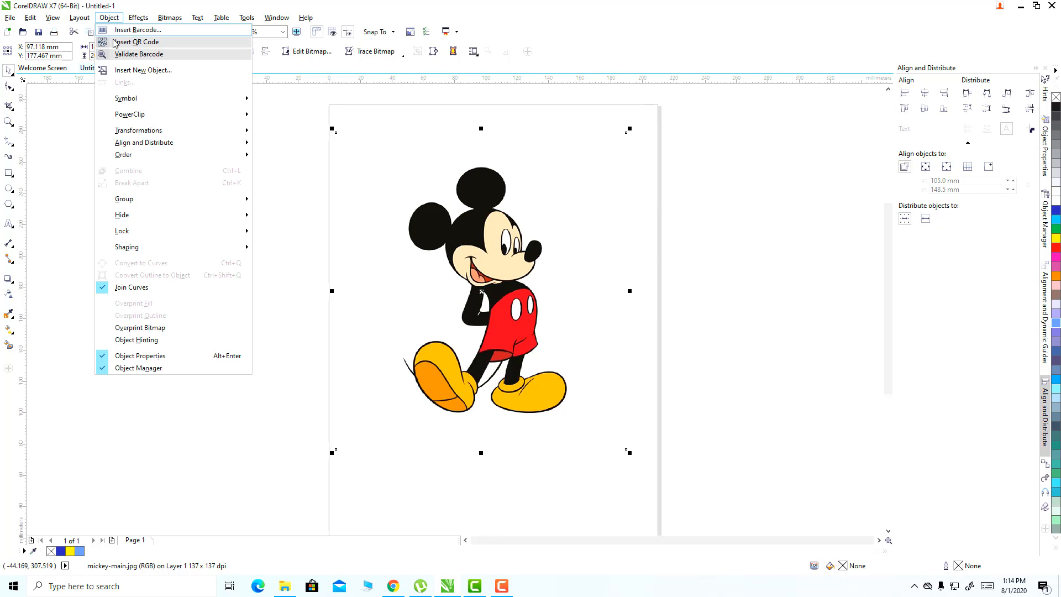
mouse_move(169, 22)
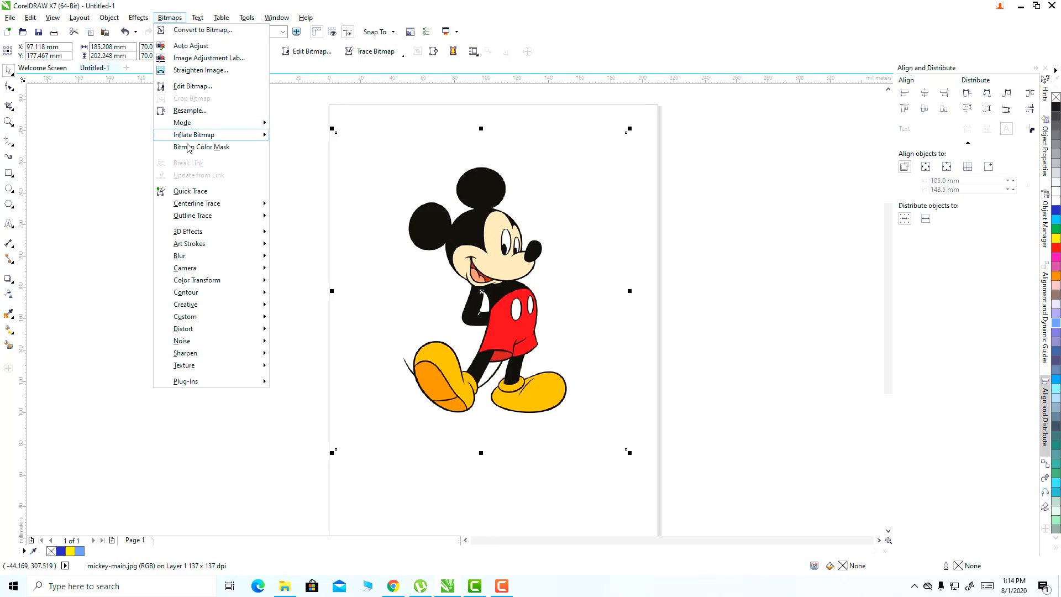
mouse_move(195, 220)
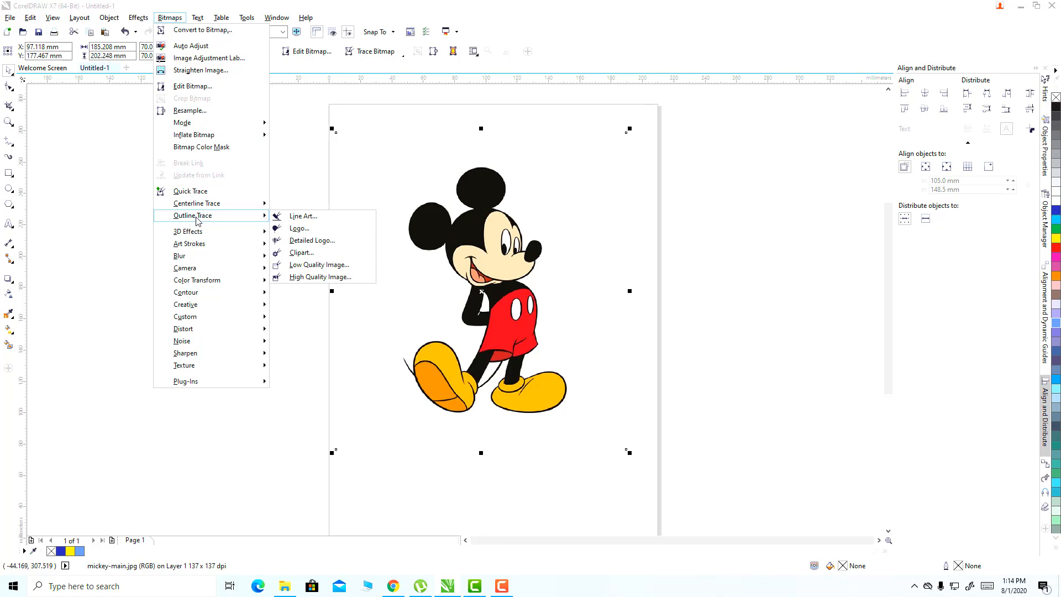
click(305, 216)
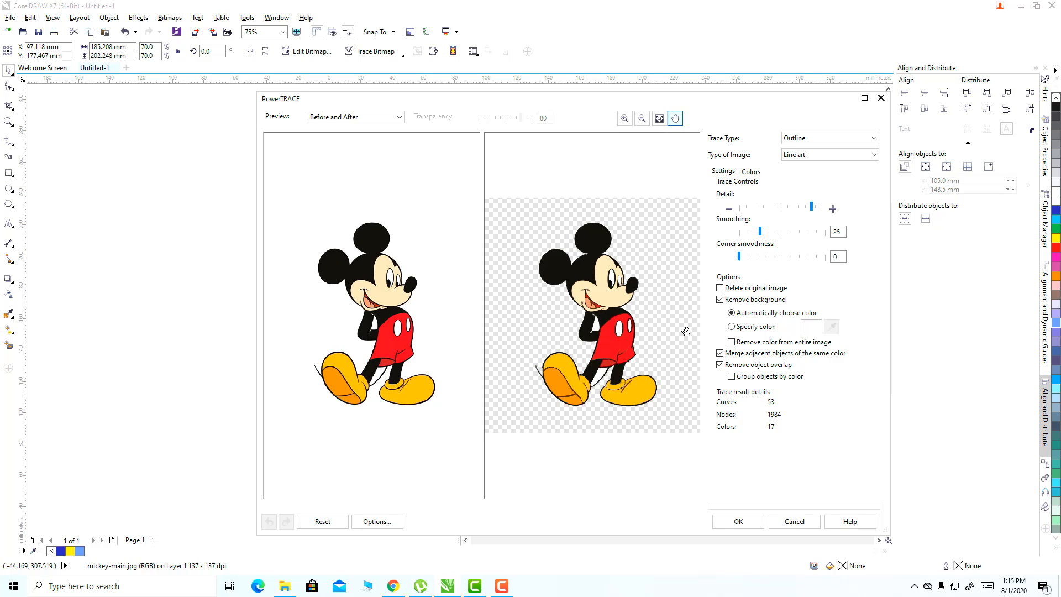
- Set the trace's Detail level to about three quarters of its range
click(833, 209)
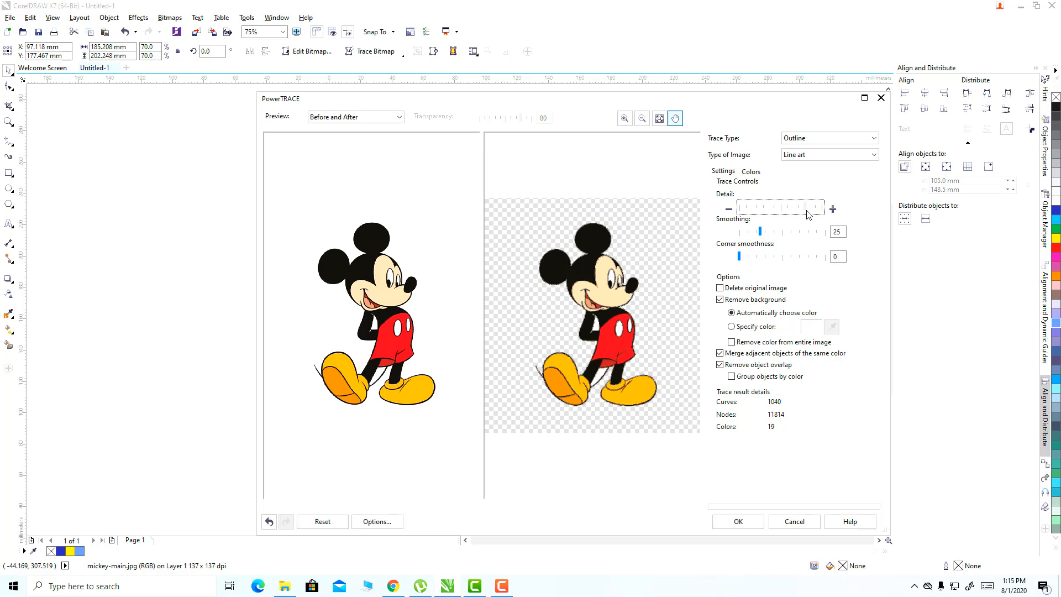
click(808, 215)
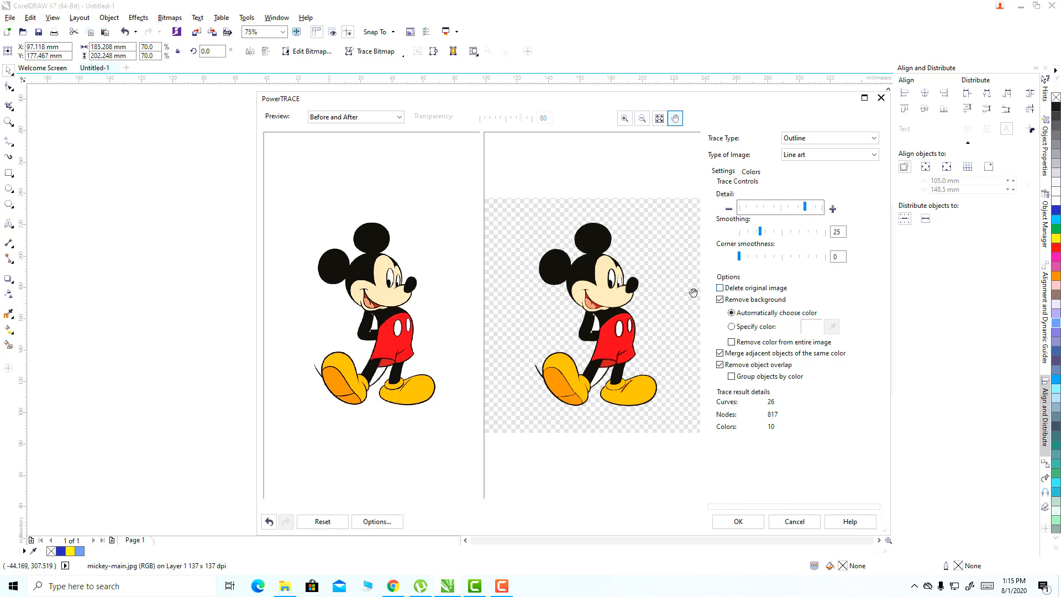
click(803, 210)
- Set the trace's Smoothing to 30 and its Corner smoothness to 4
click(761, 232)
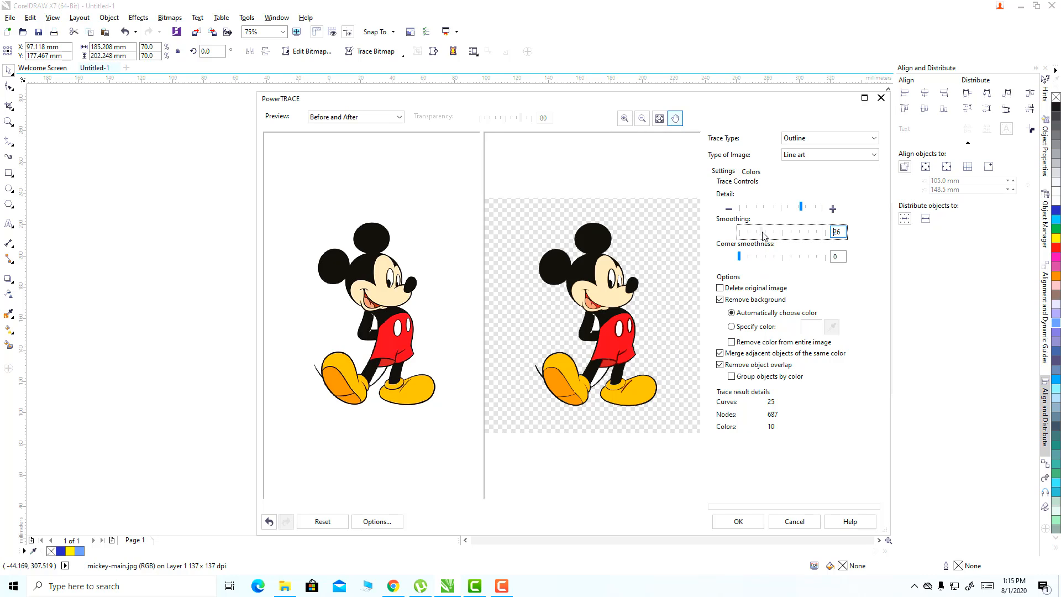
drag(766, 232, 766, 232)
click(739, 257)
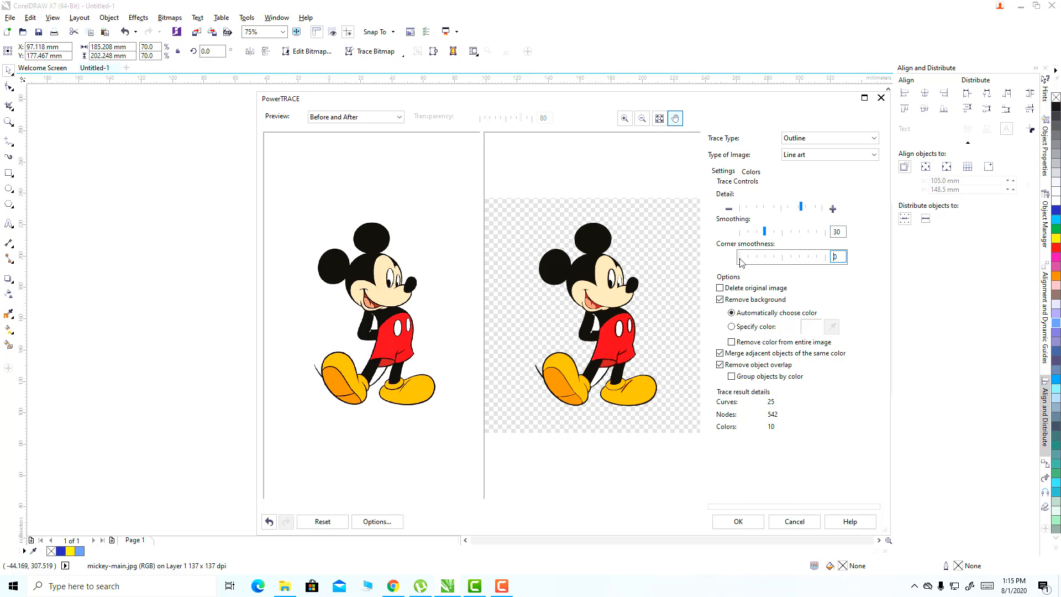
click(745, 257)
click(746, 258)
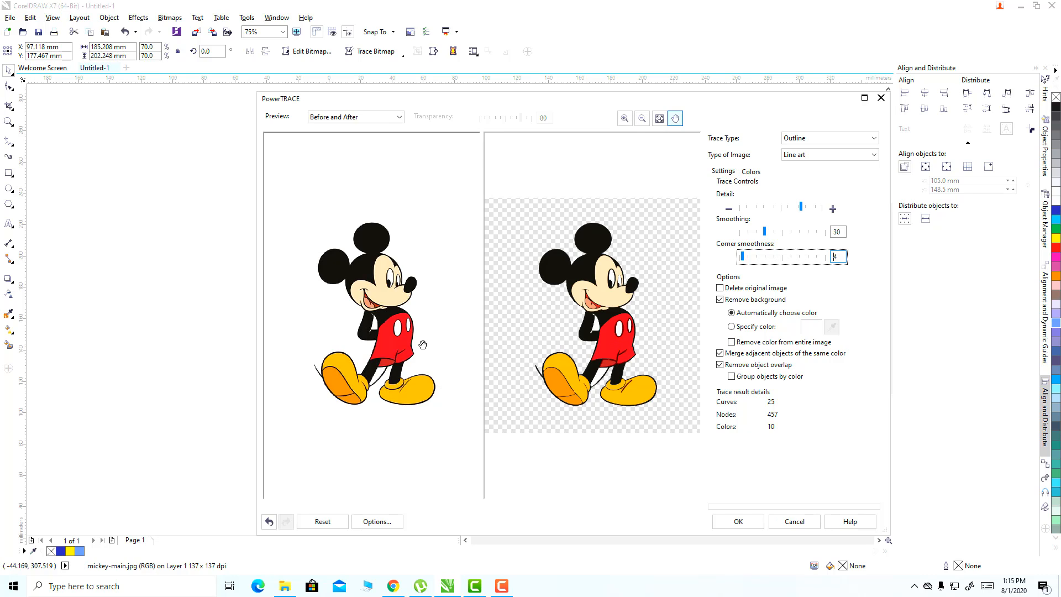
- Compare the edge quality around the character's eye in the before-and-after trace preview up close, then view the whole figure again
click(625, 119)
click(594, 297)
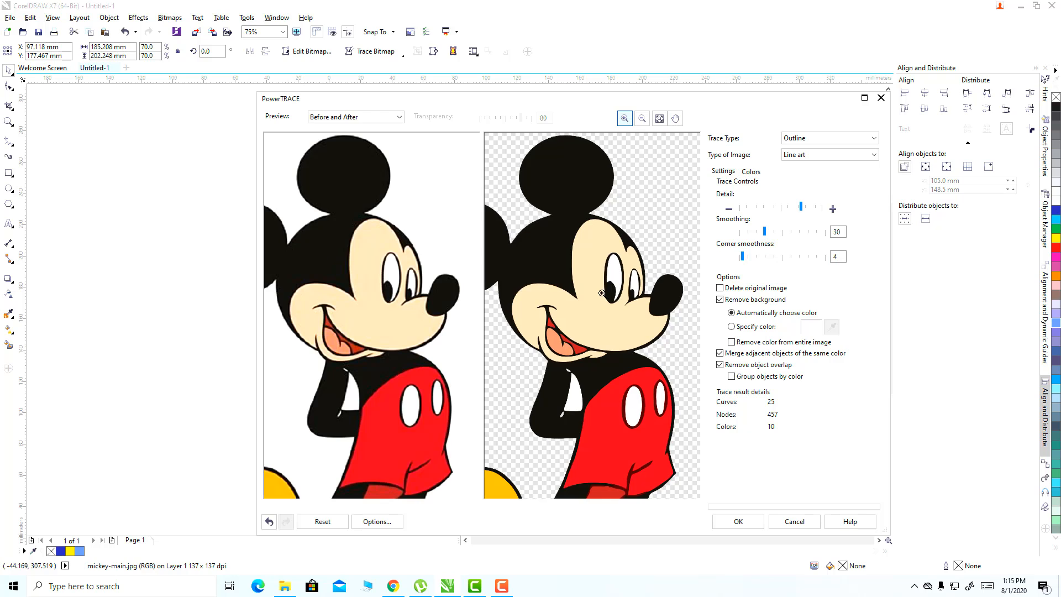
click(594, 295)
click(595, 295)
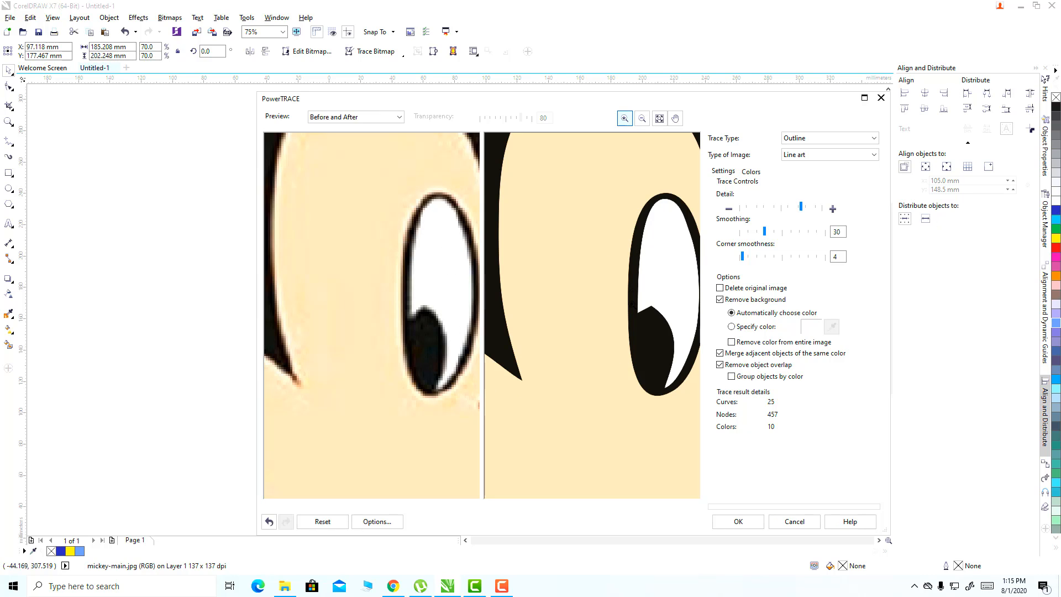
click(643, 119)
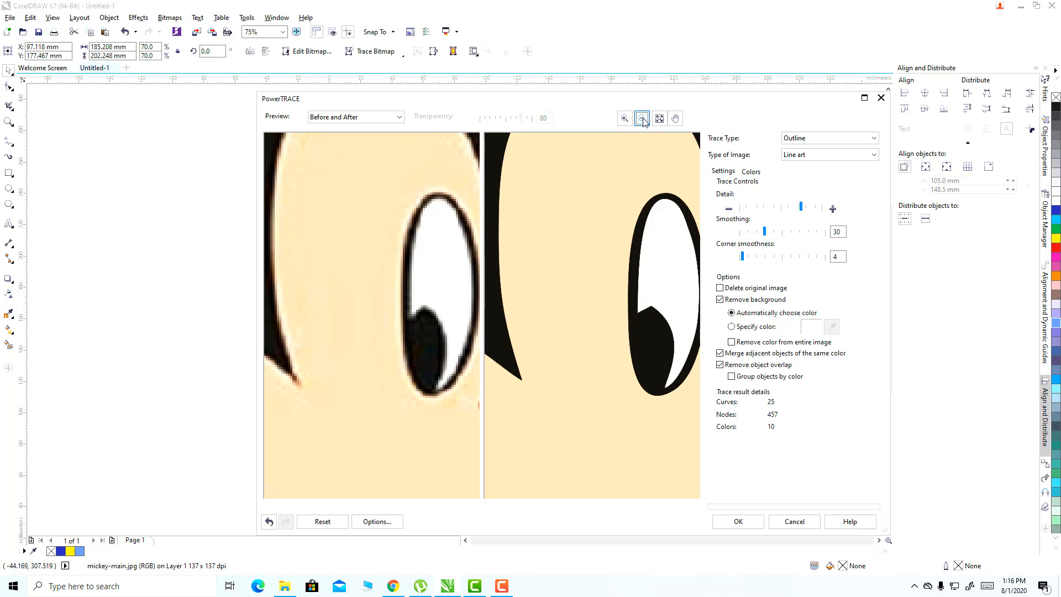
click(590, 242)
click(590, 244)
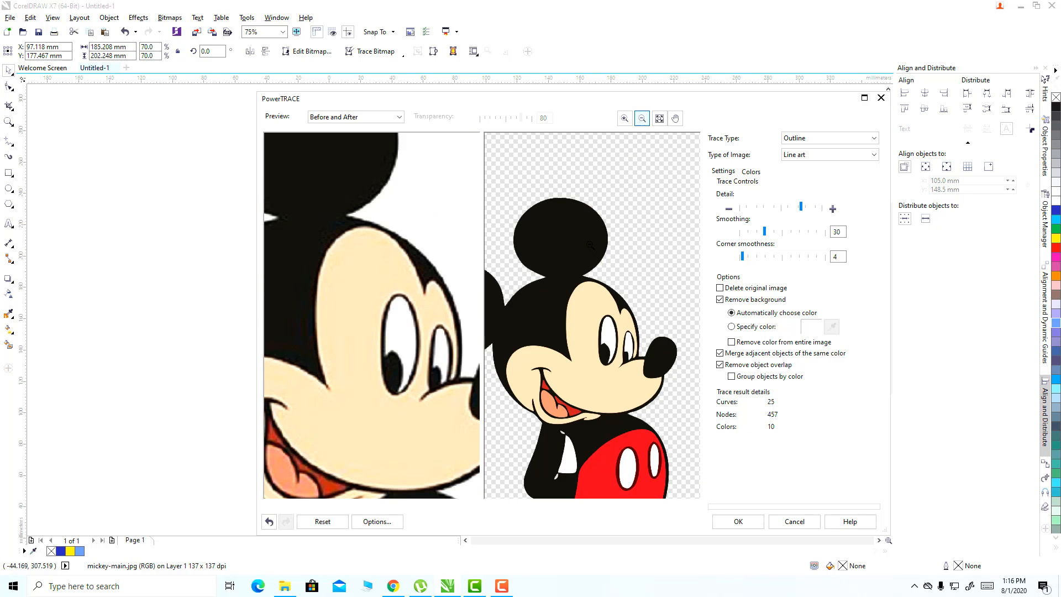
click(590, 244)
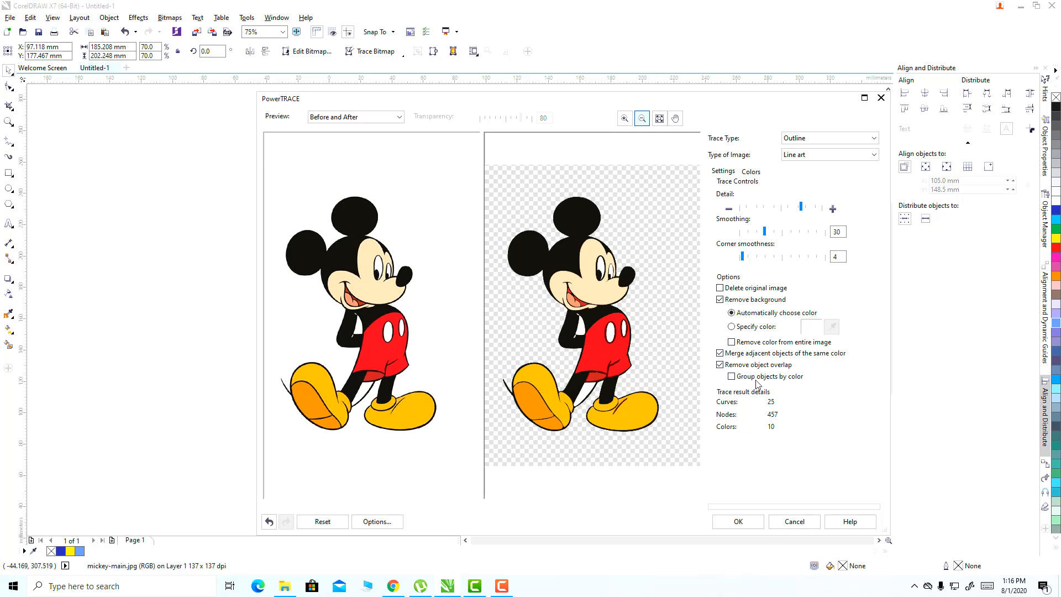
- Accept the trace and move the traced group off the original bitmap to the empty area right of the page
click(738, 522)
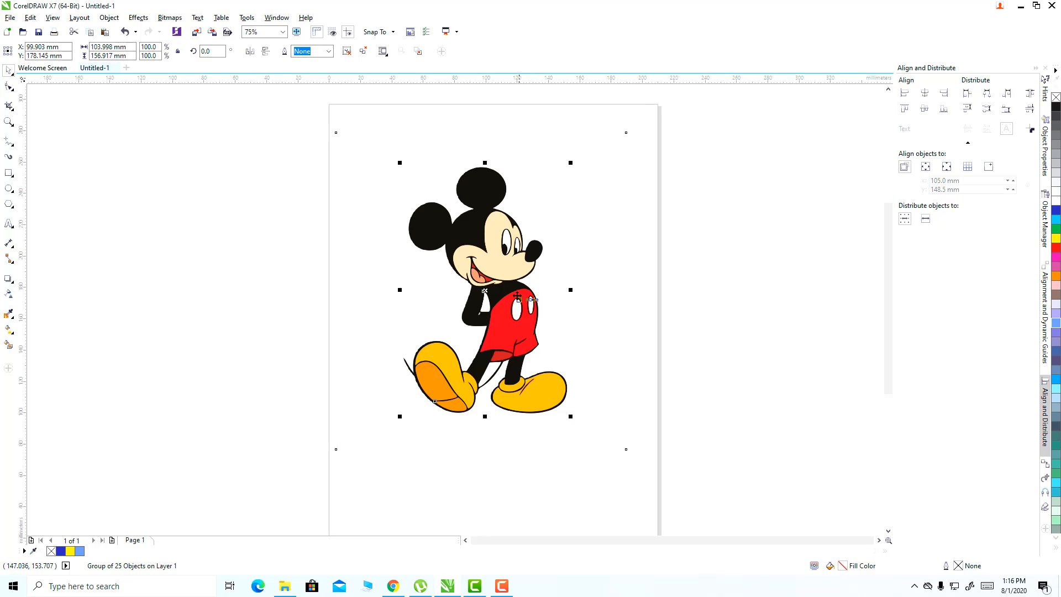
drag(484, 291, 794, 284)
click(783, 499)
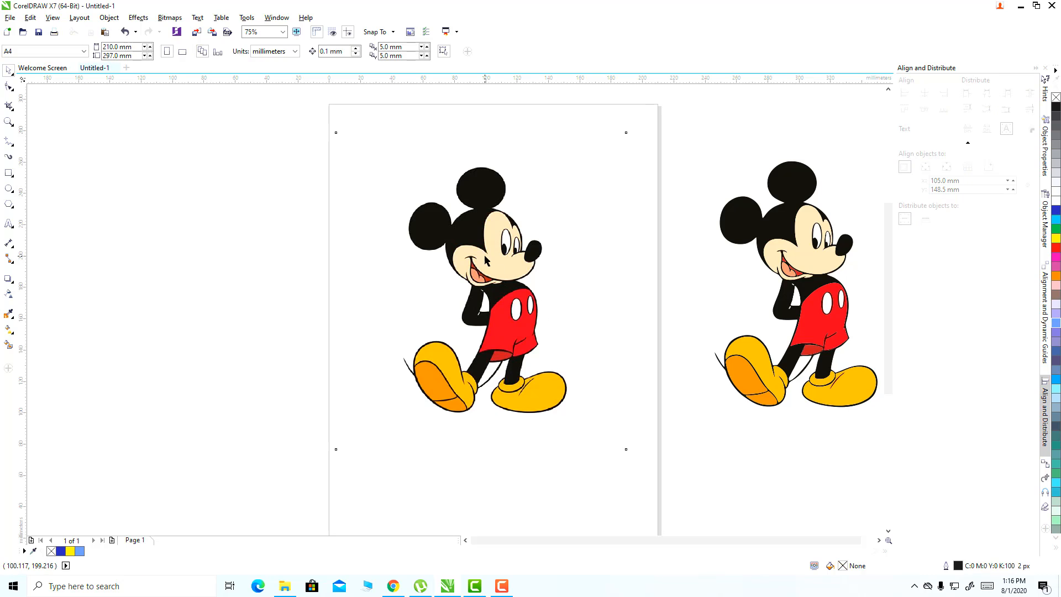
- Delete the original bitmap and move the traced group back onto the page
click(486, 260)
key(Delete)
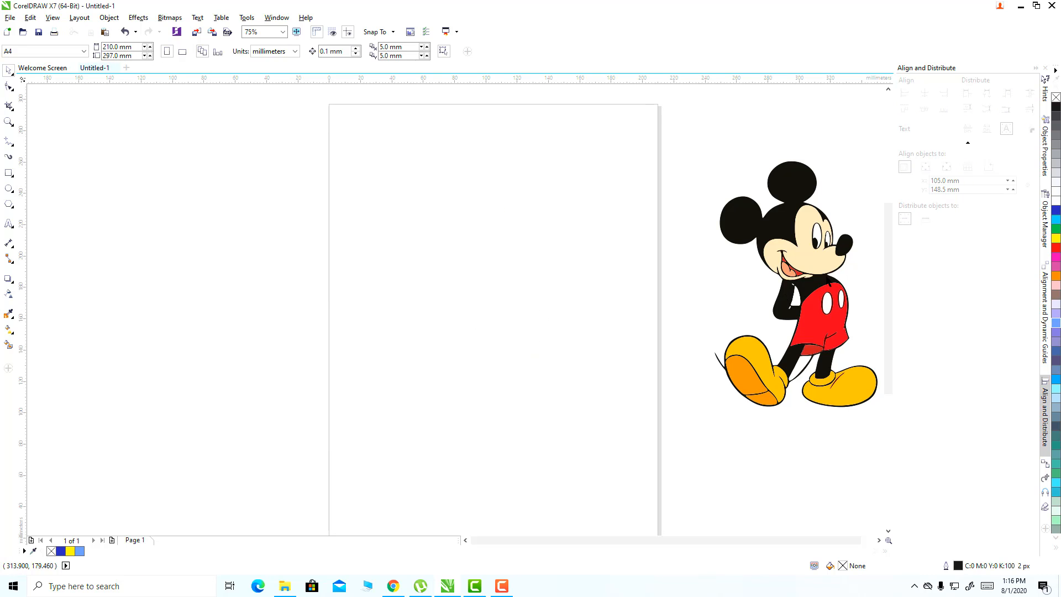
click(508, 261)
drag(508, 261, 526, 261)
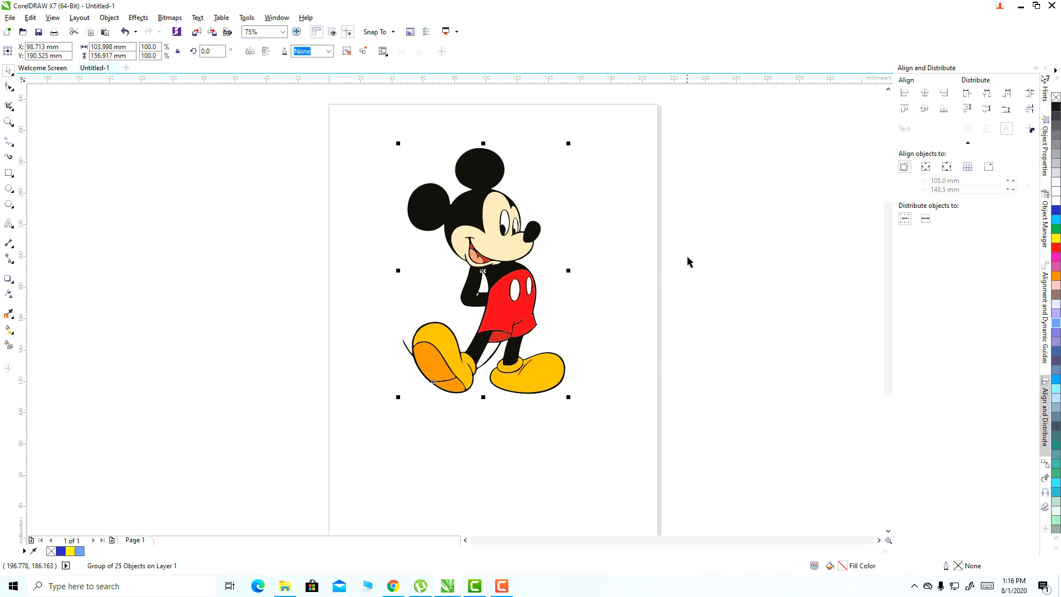
- Enlarge the traced figure proportionally to about 141 by 213 mm and shift it slightly upward on the page
click(634, 297)
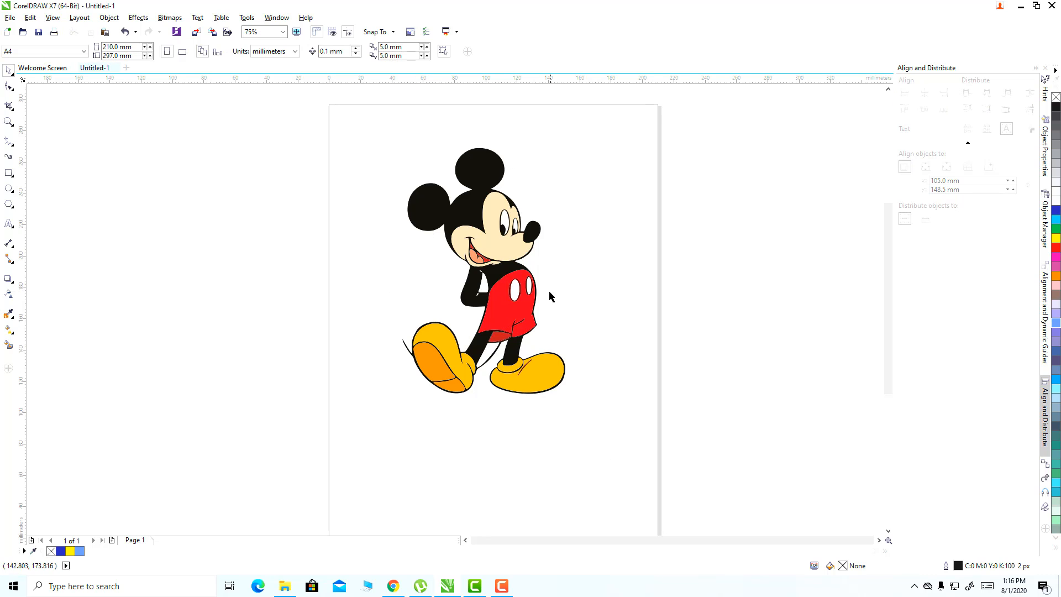
drag(538, 377, 643, 496)
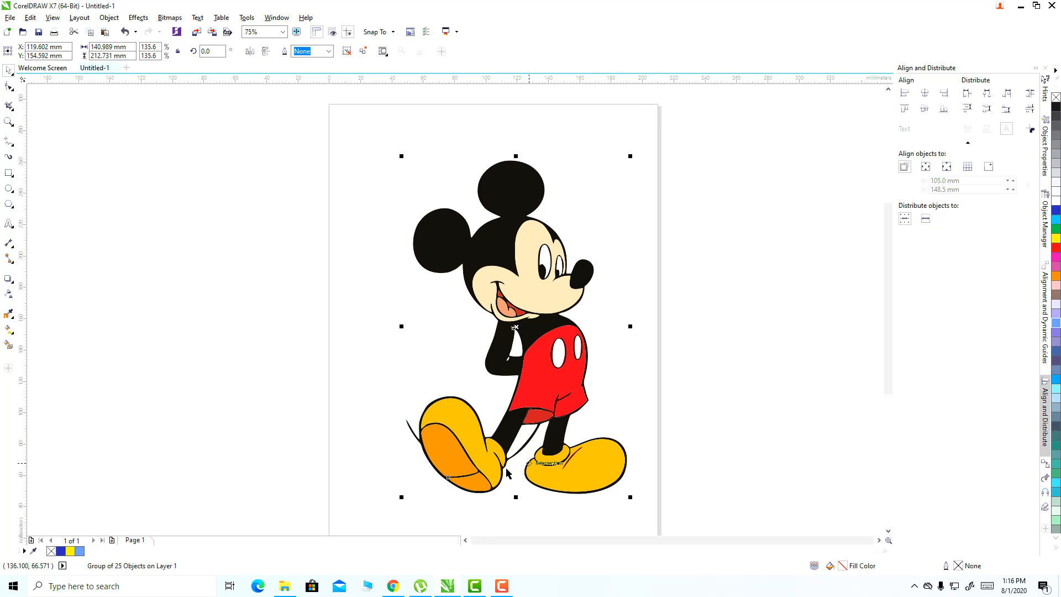
drag(548, 371, 546, 359)
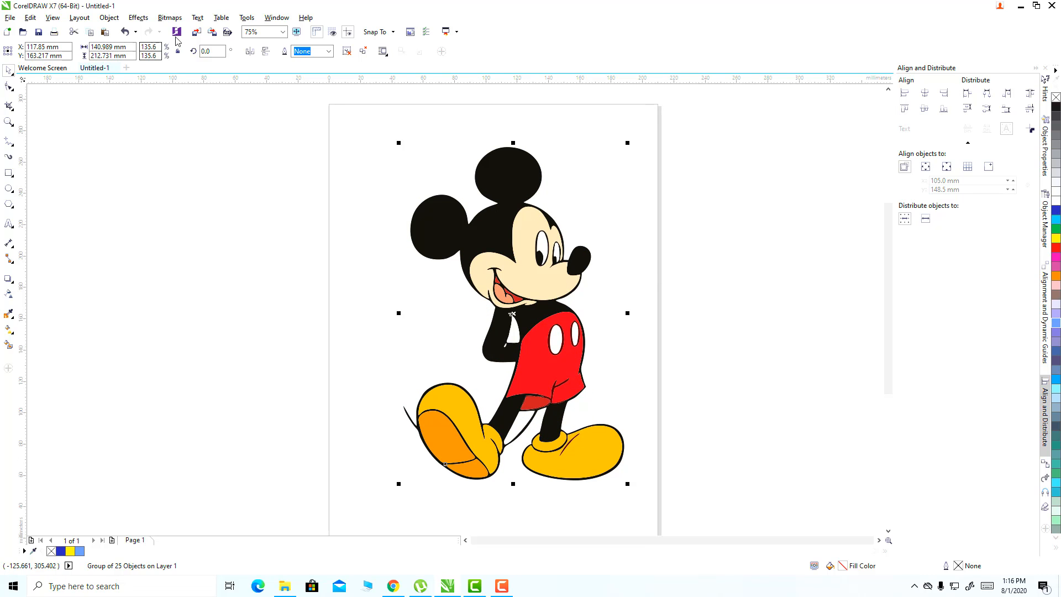
- Ungroup all objects of the traced figure and clear the selection
click(111, 19)
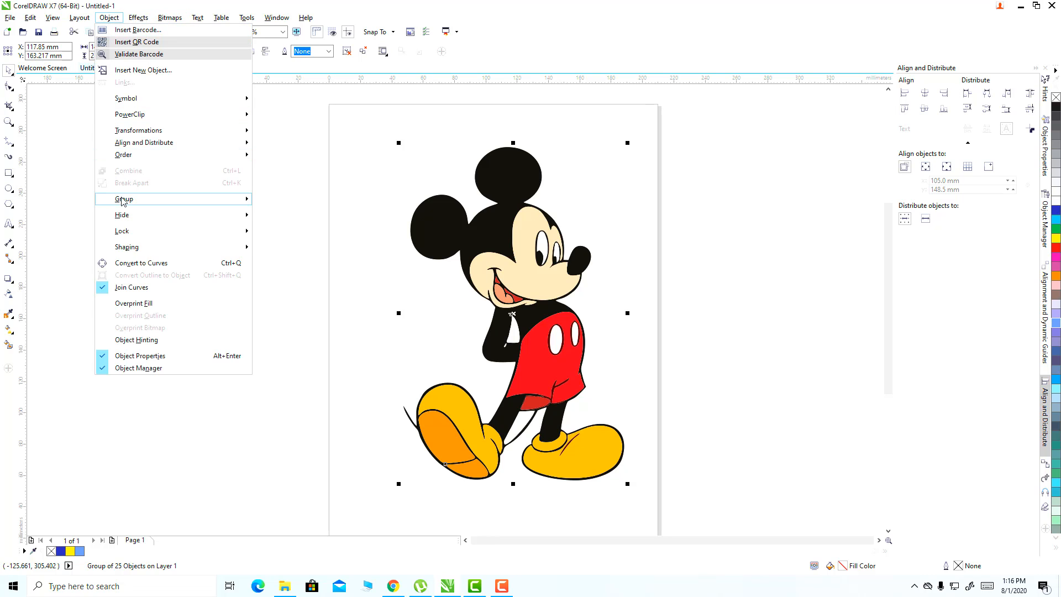
mouse_move(123, 203)
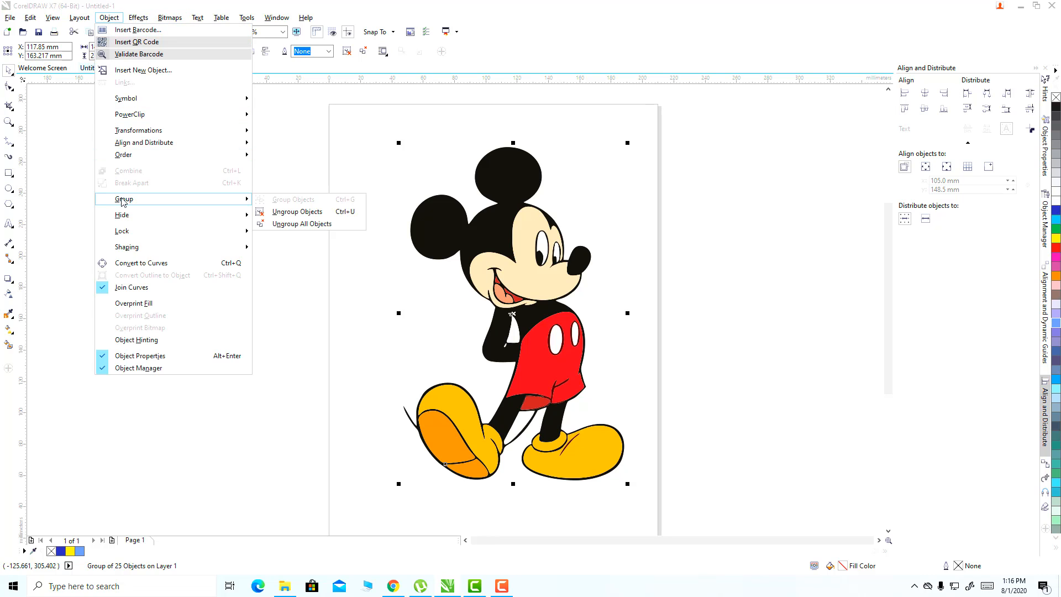
click(298, 224)
click(773, 296)
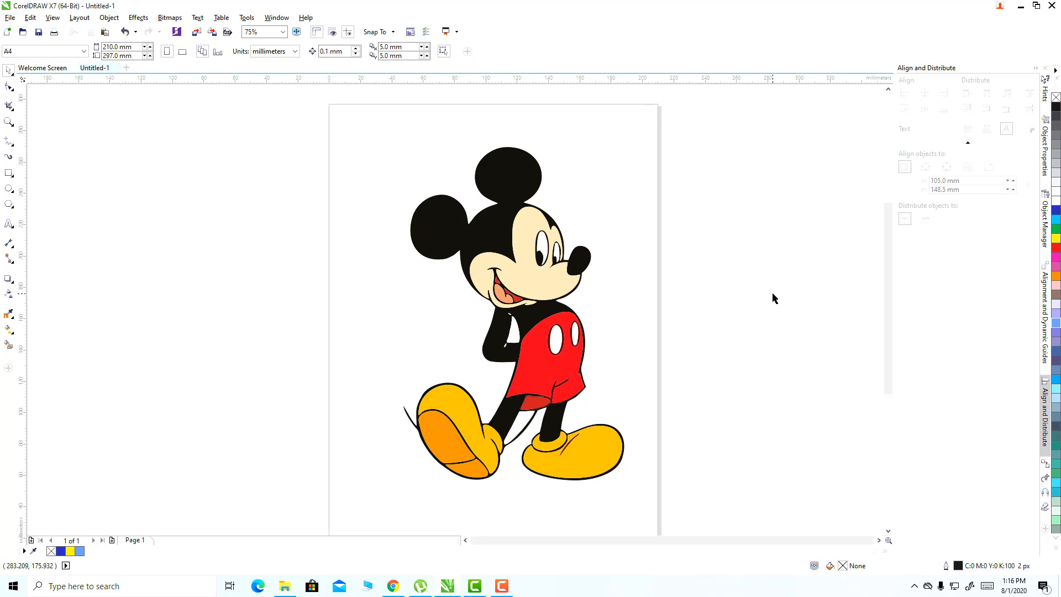
- Pull the traced pieces apart, moving the black outline, red shorts, face and yellow and orange shoe shapes to separate spots
drag(477, 237, 189, 194)
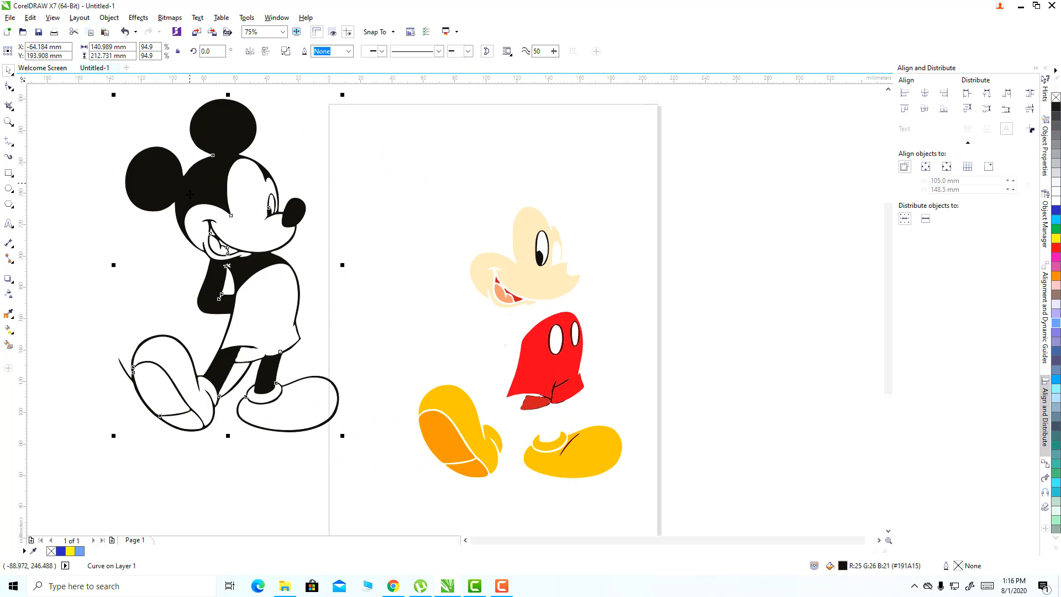
drag(545, 379, 768, 254)
drag(530, 260, 363, 112)
drag(481, 452, 480, 277)
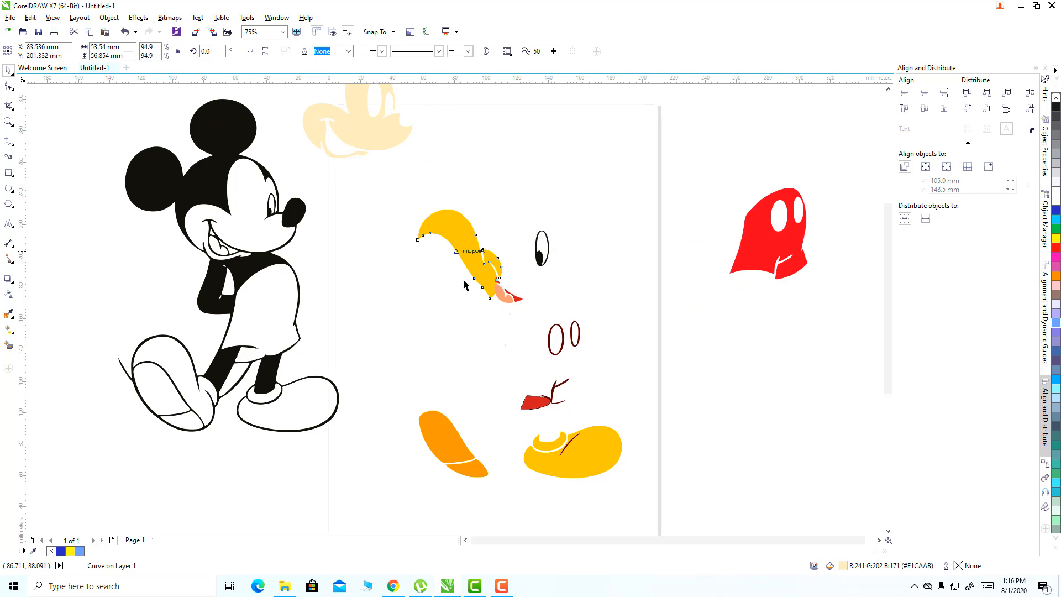
drag(469, 468, 329, 498)
drag(590, 450, 808, 469)
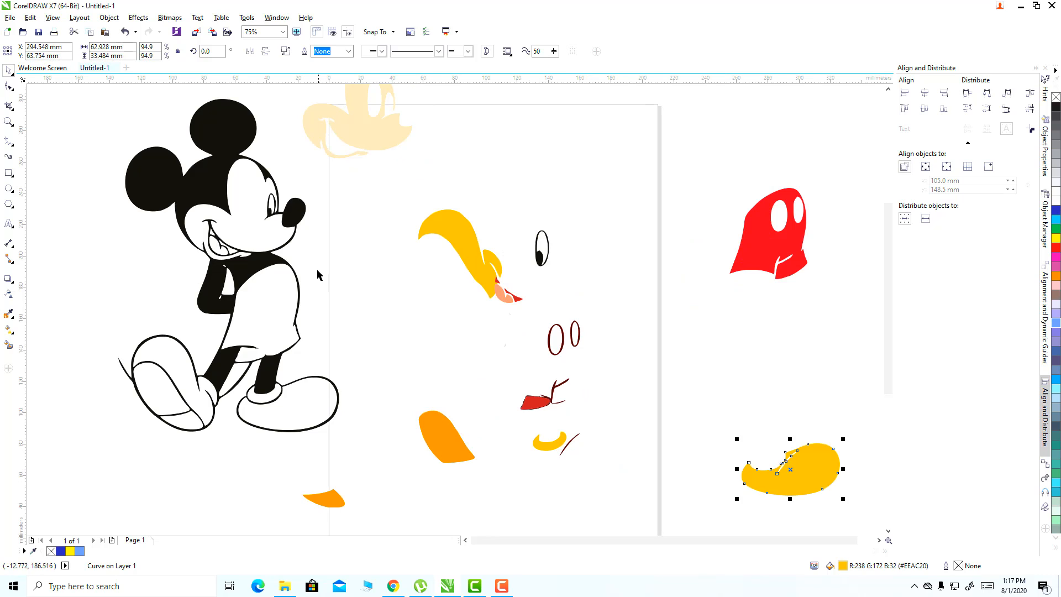
- Edit the black outline curve with the Shape tool, pulling a chest node outward past the body's right side
click(261, 289)
drag(249, 231, 286, 276)
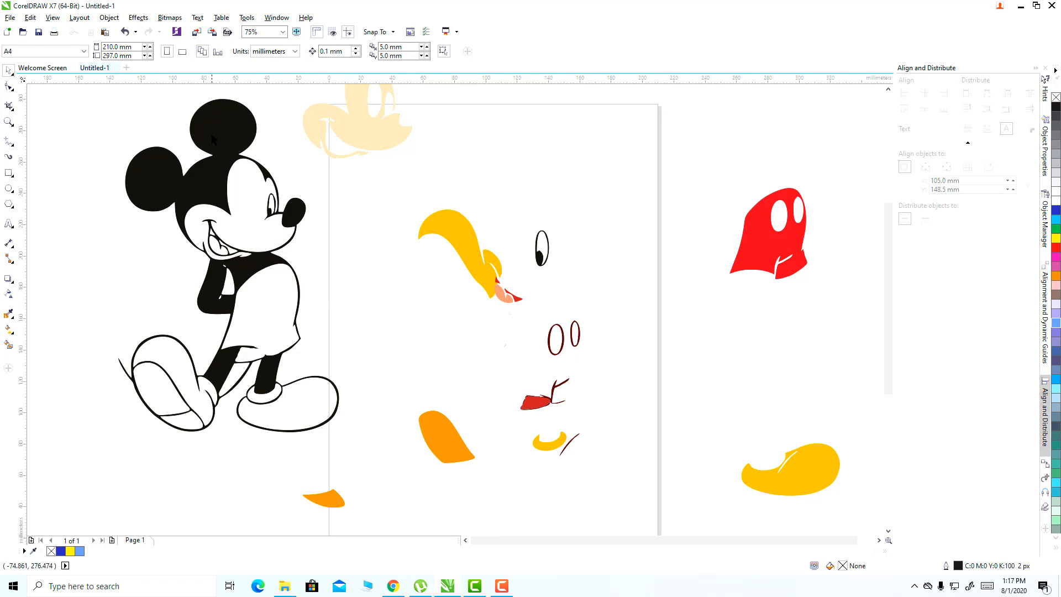
key(F10)
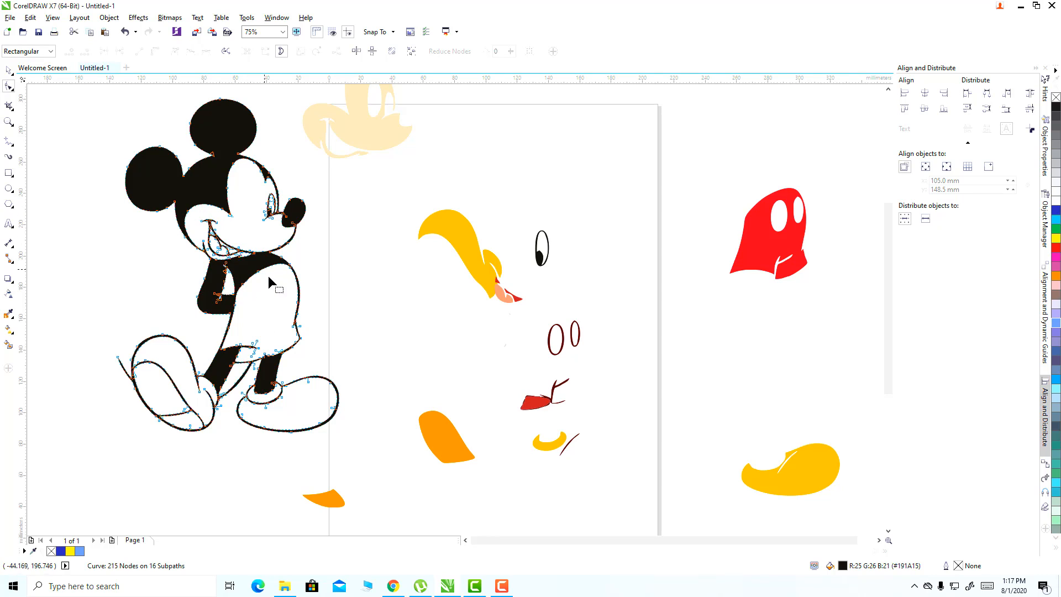
drag(258, 272, 349, 311)
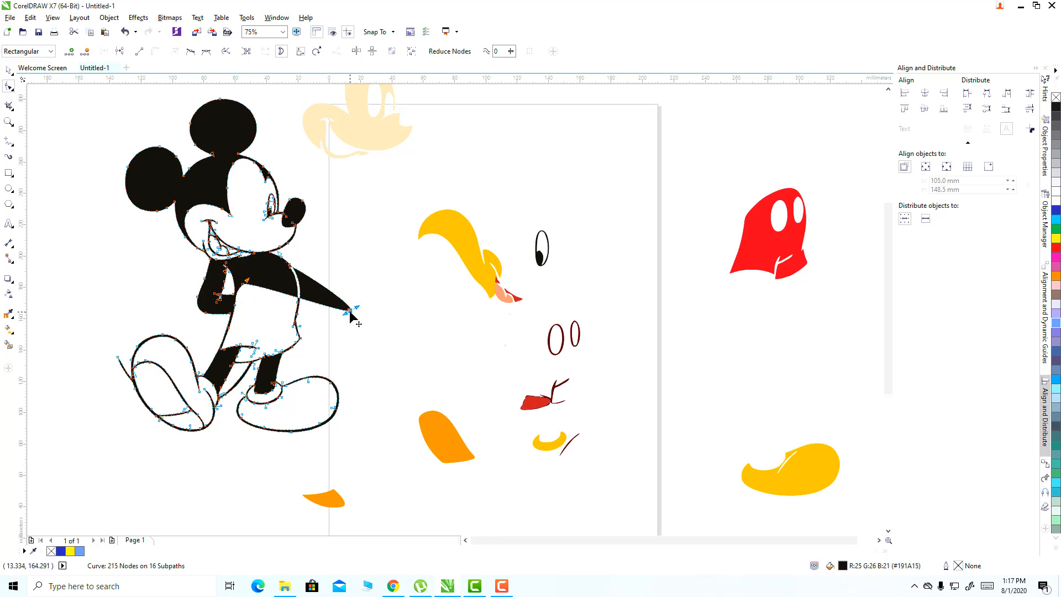
- Pull a front-ankle node of the black outline up toward the chin and the raised shoe's top node up to the ear
drag(284, 384, 217, 245)
click(172, 387)
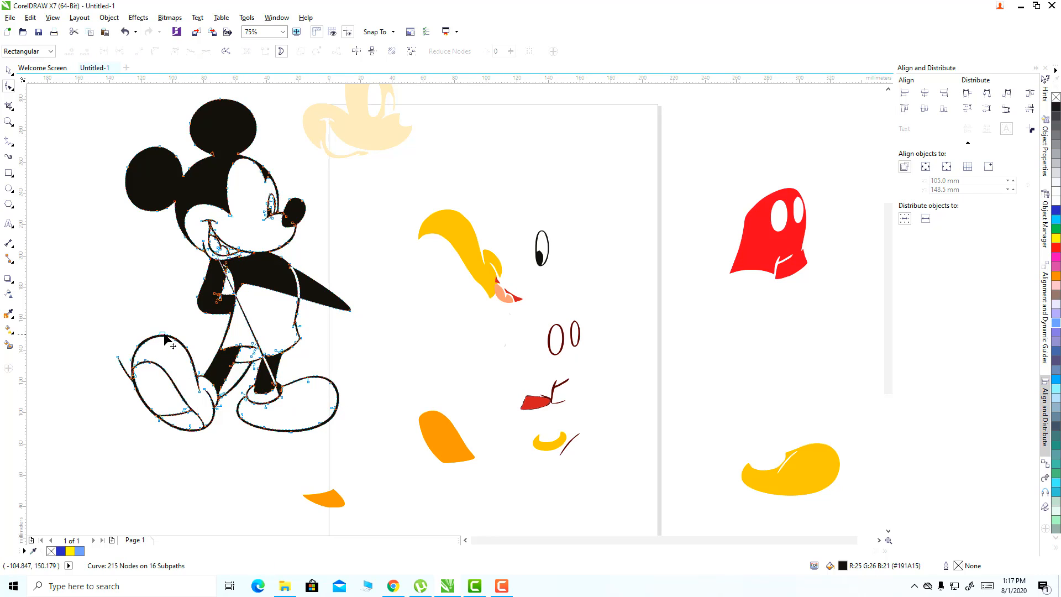
drag(162, 335, 153, 219)
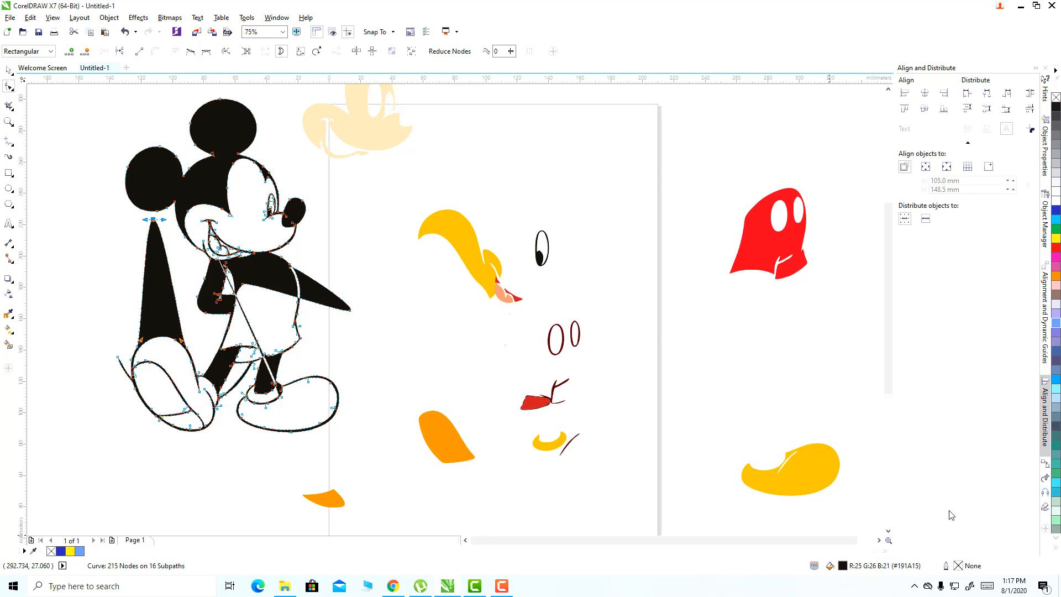
- Undo the node edits and piece moves until the figure is reassembled on the page, clear the selection and return to the Pick tool
key(ctrl+z)
key(ctrl+z)
key(ctrl+z)
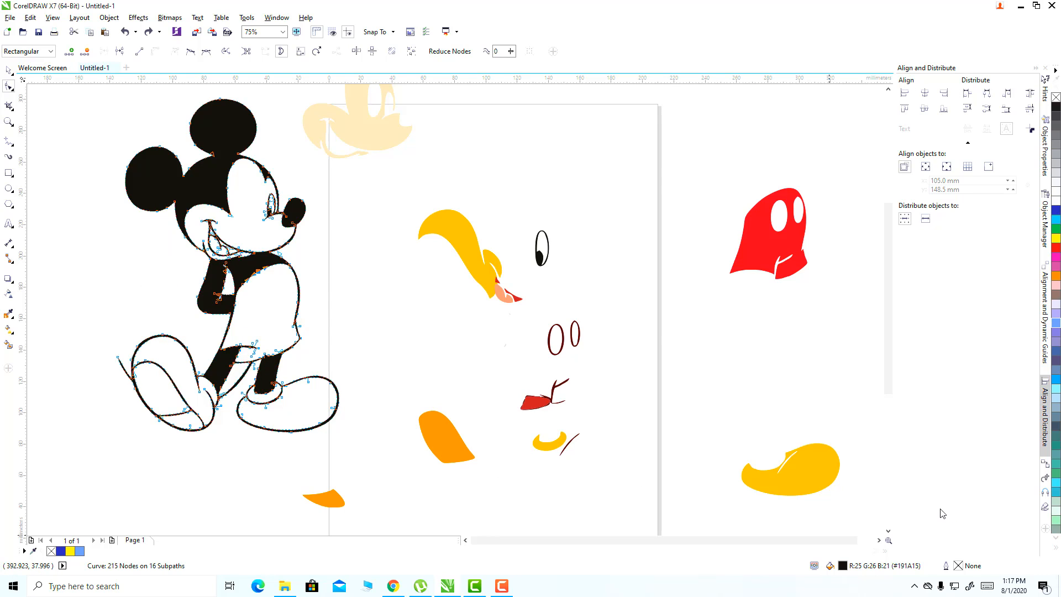
key(ctrl+z)
key(ctrl+z)
key(ctrl+z)
key(ctrl+z)
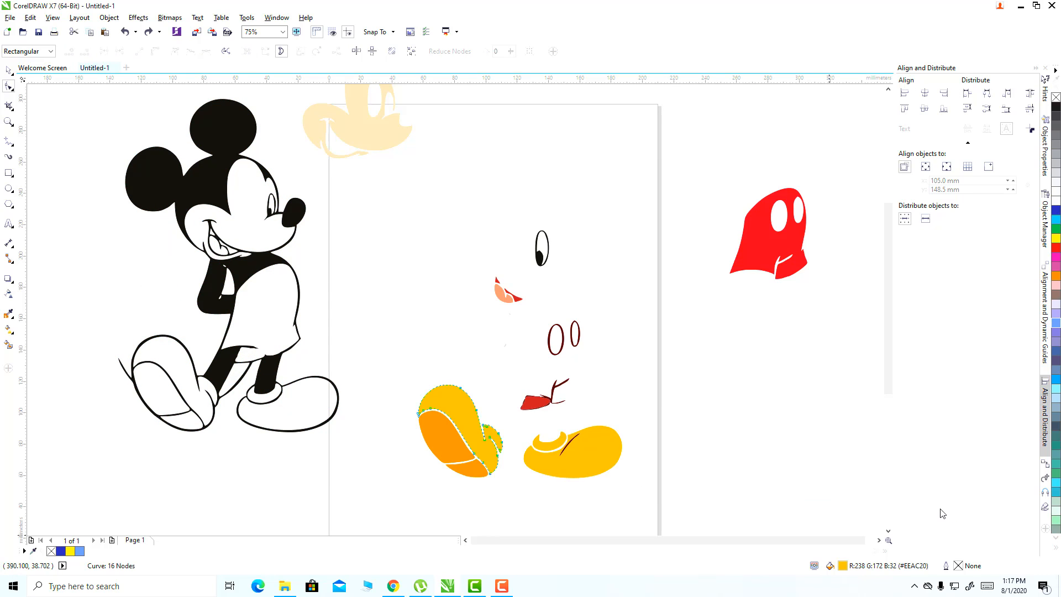
key(ctrl+z)
key(ctrl+z)
key(ctrl+z)
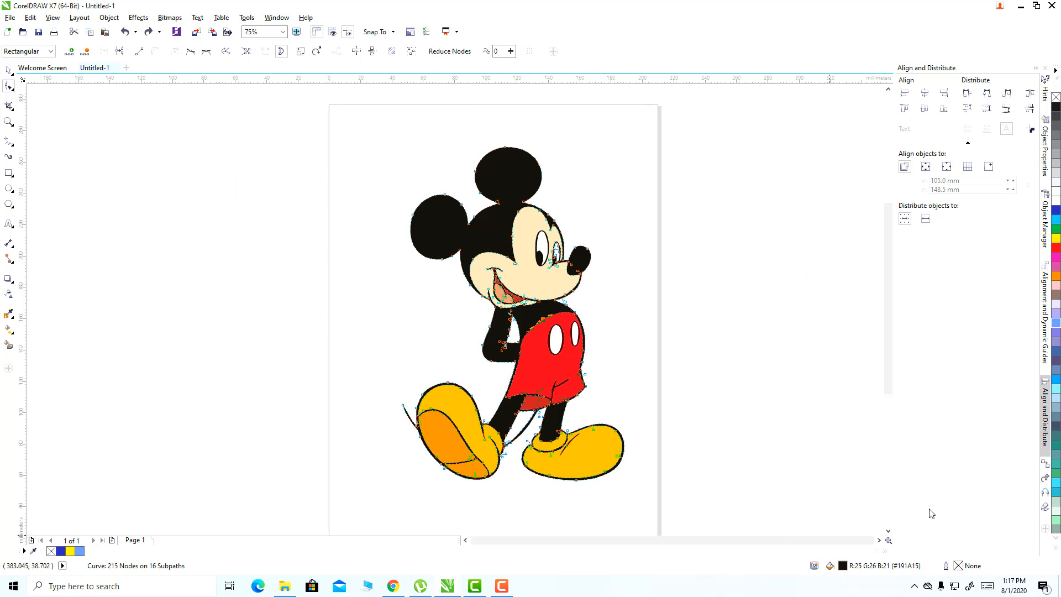
key(Escape)
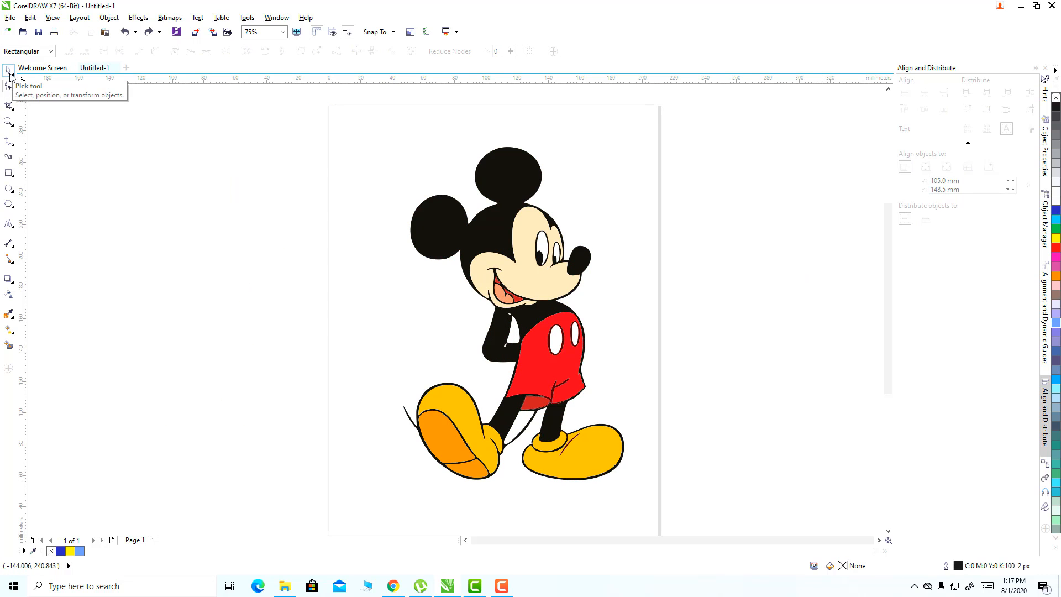
click(8, 70)
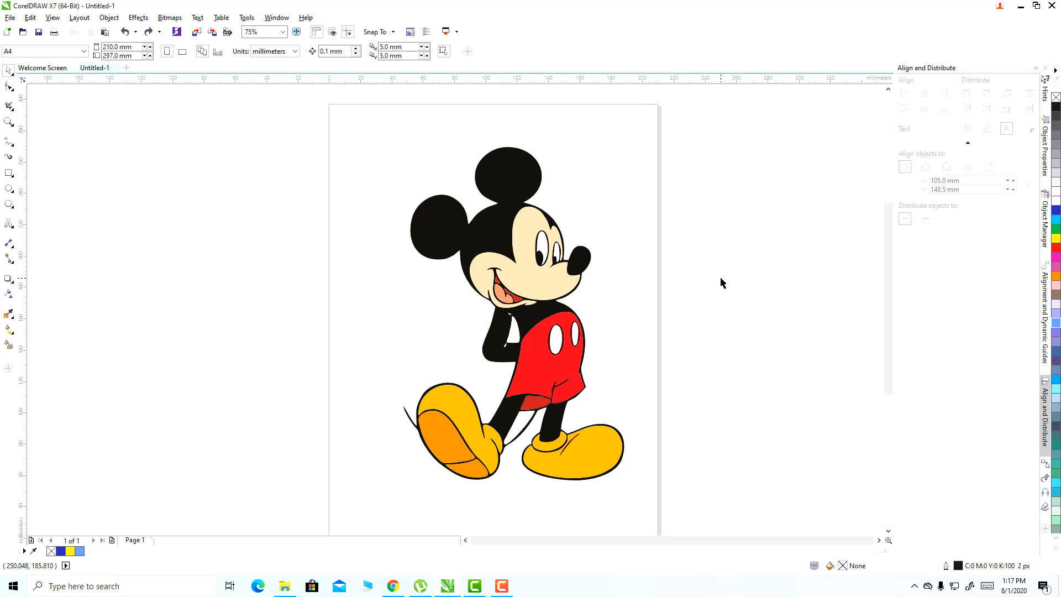